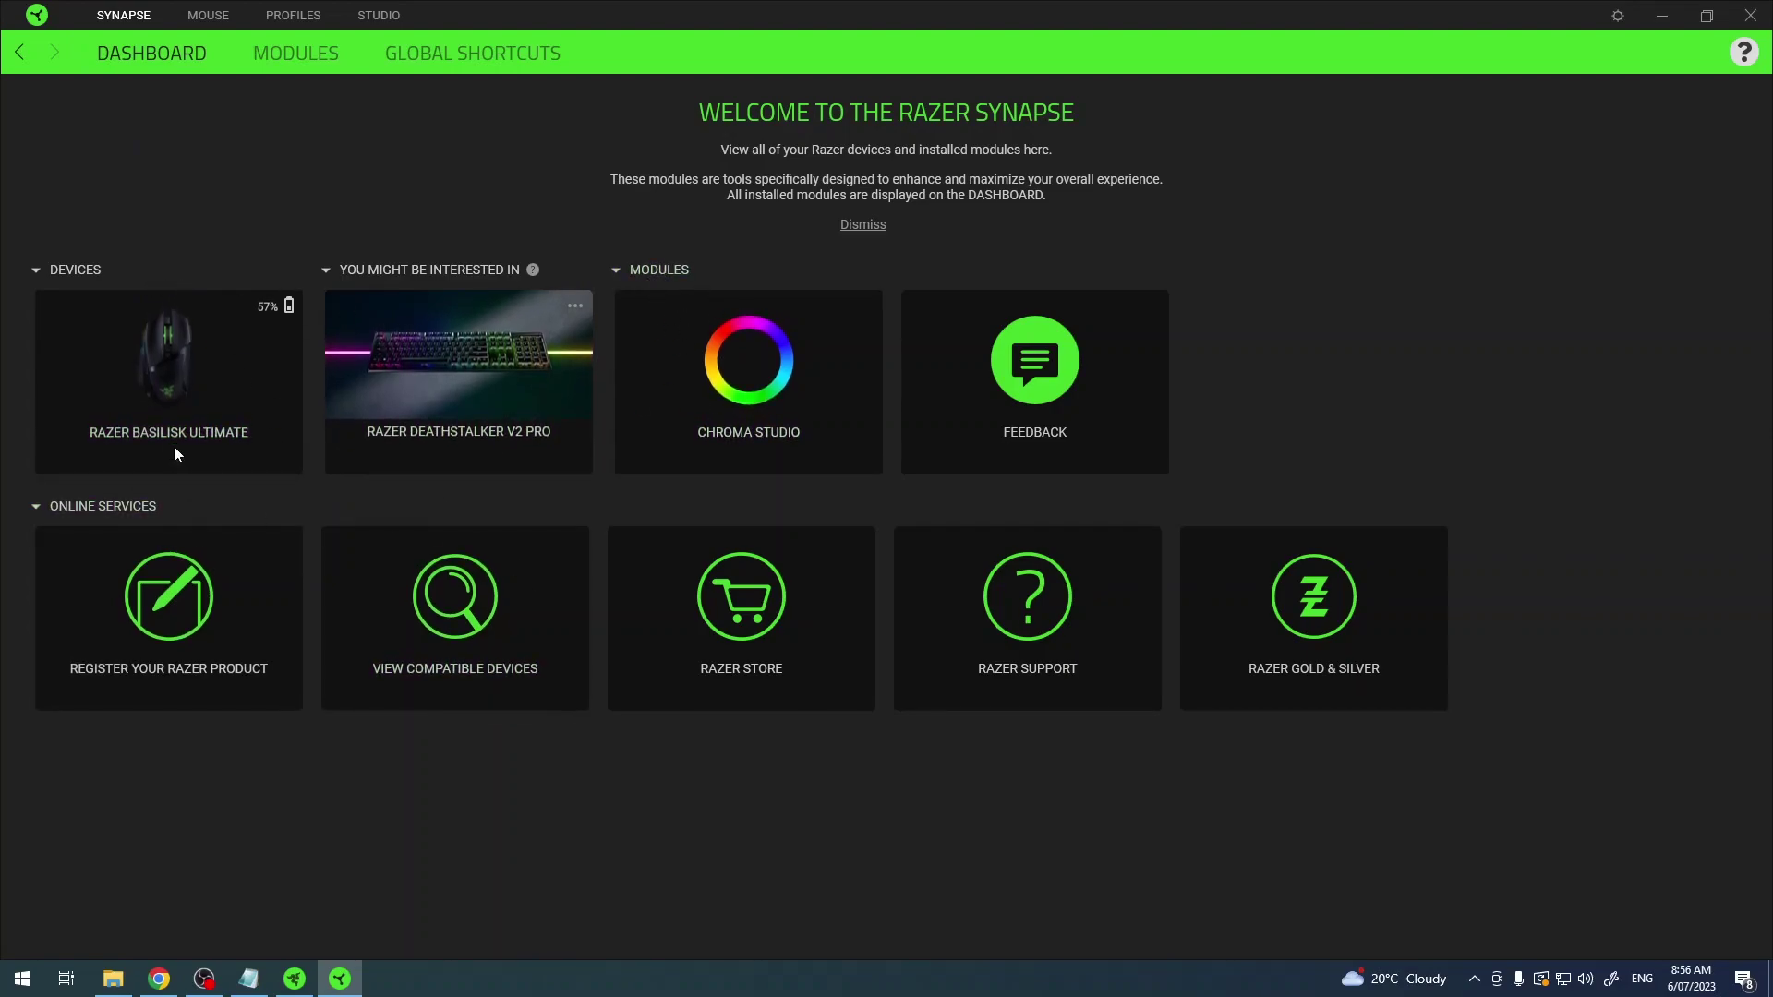
- Open the Basilisk Ultimate's Advanced Effects lighting to reach Chroma Studio
left_click(177, 371)
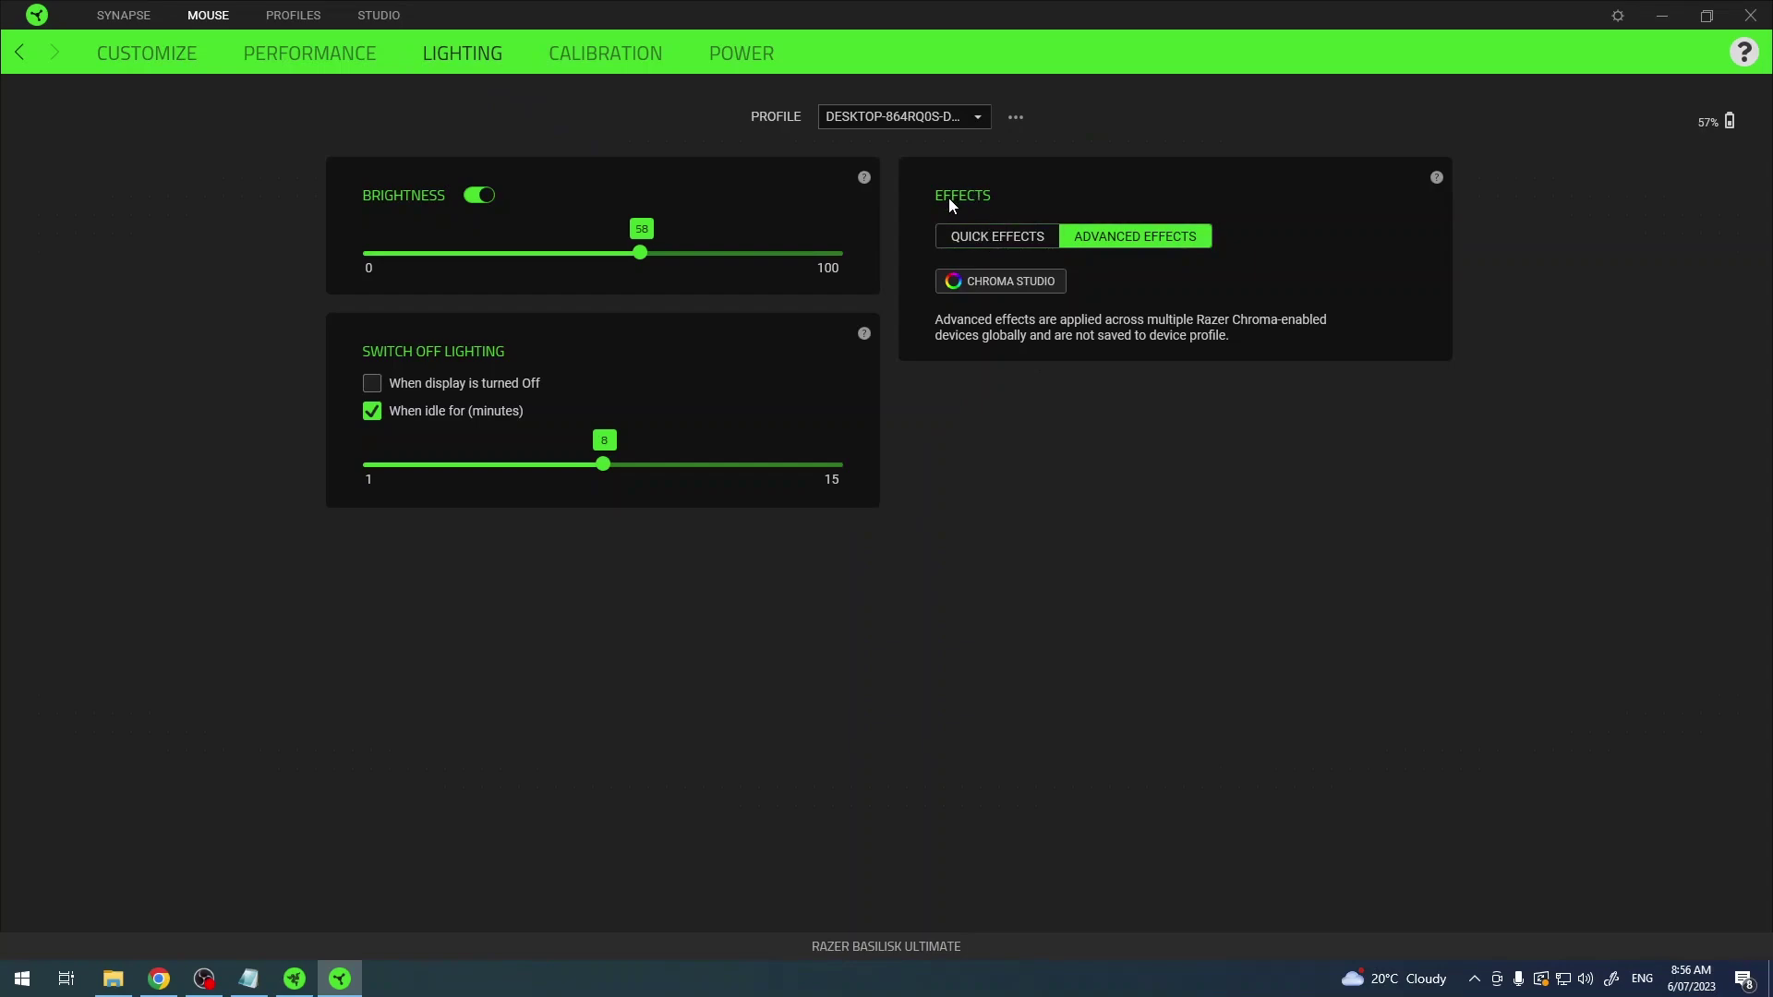
left_click(998, 237)
left_click(1113, 239)
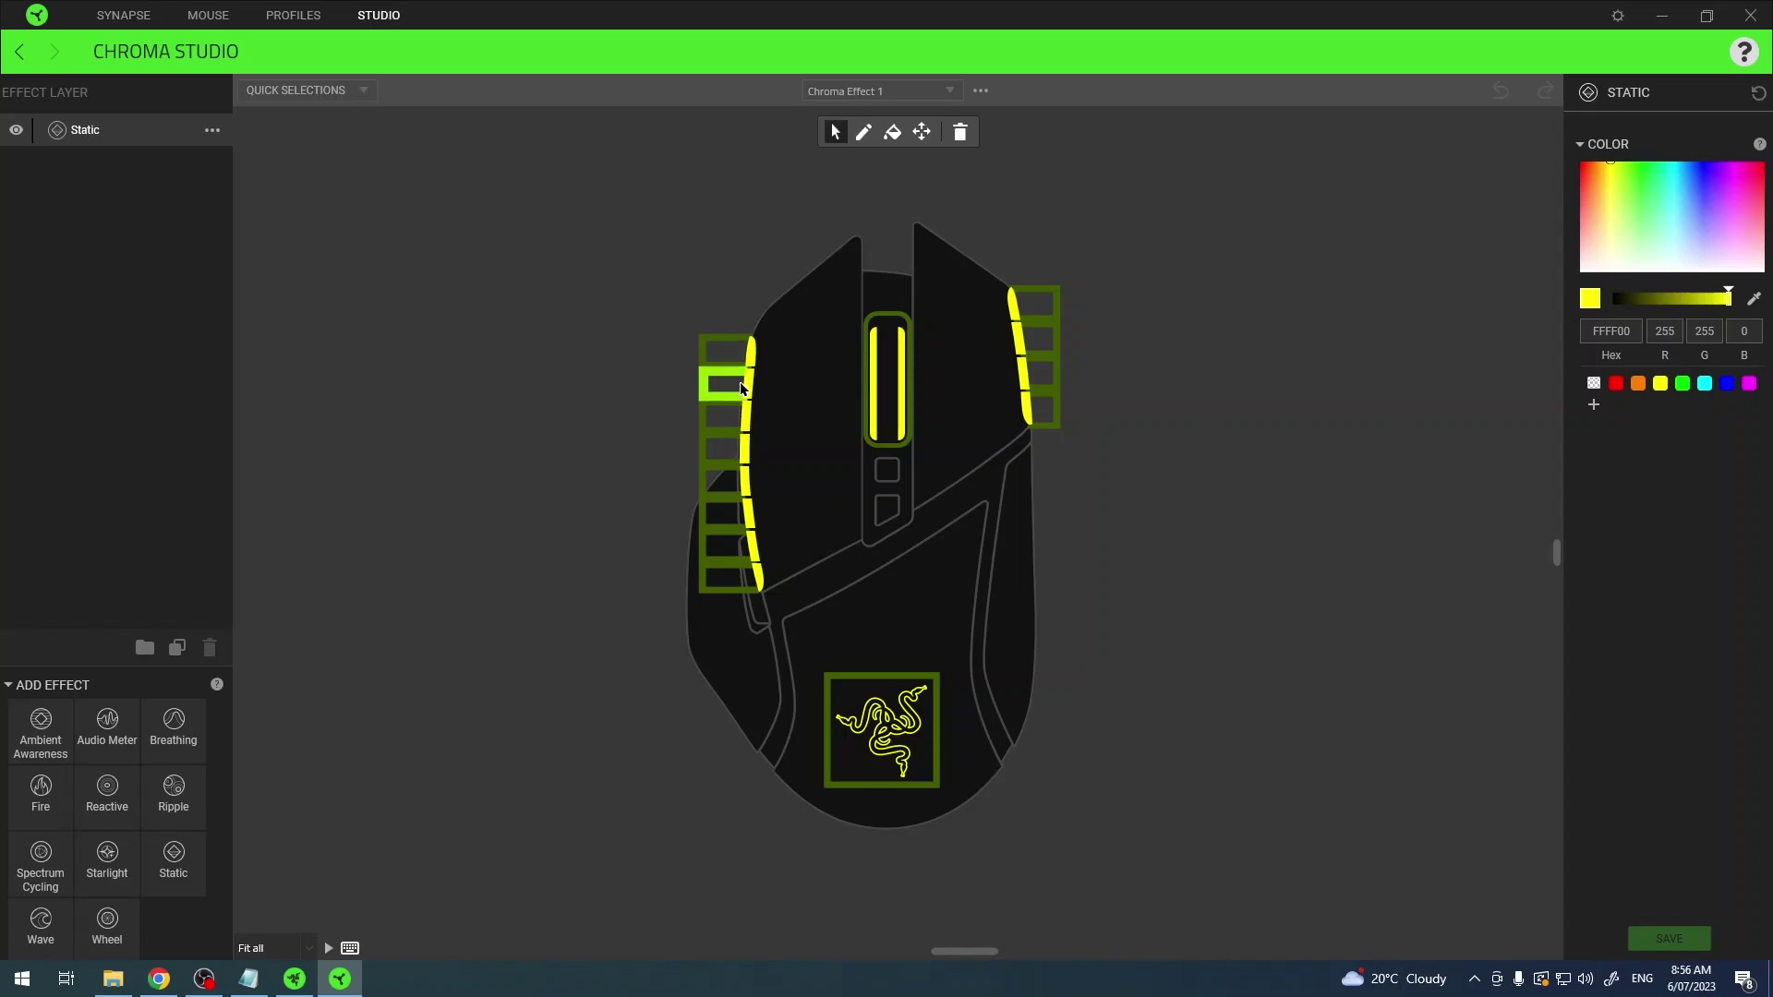
- Clear the LED selection, add a Breathing layer, and reselect the Static layer
left_click(725, 333)
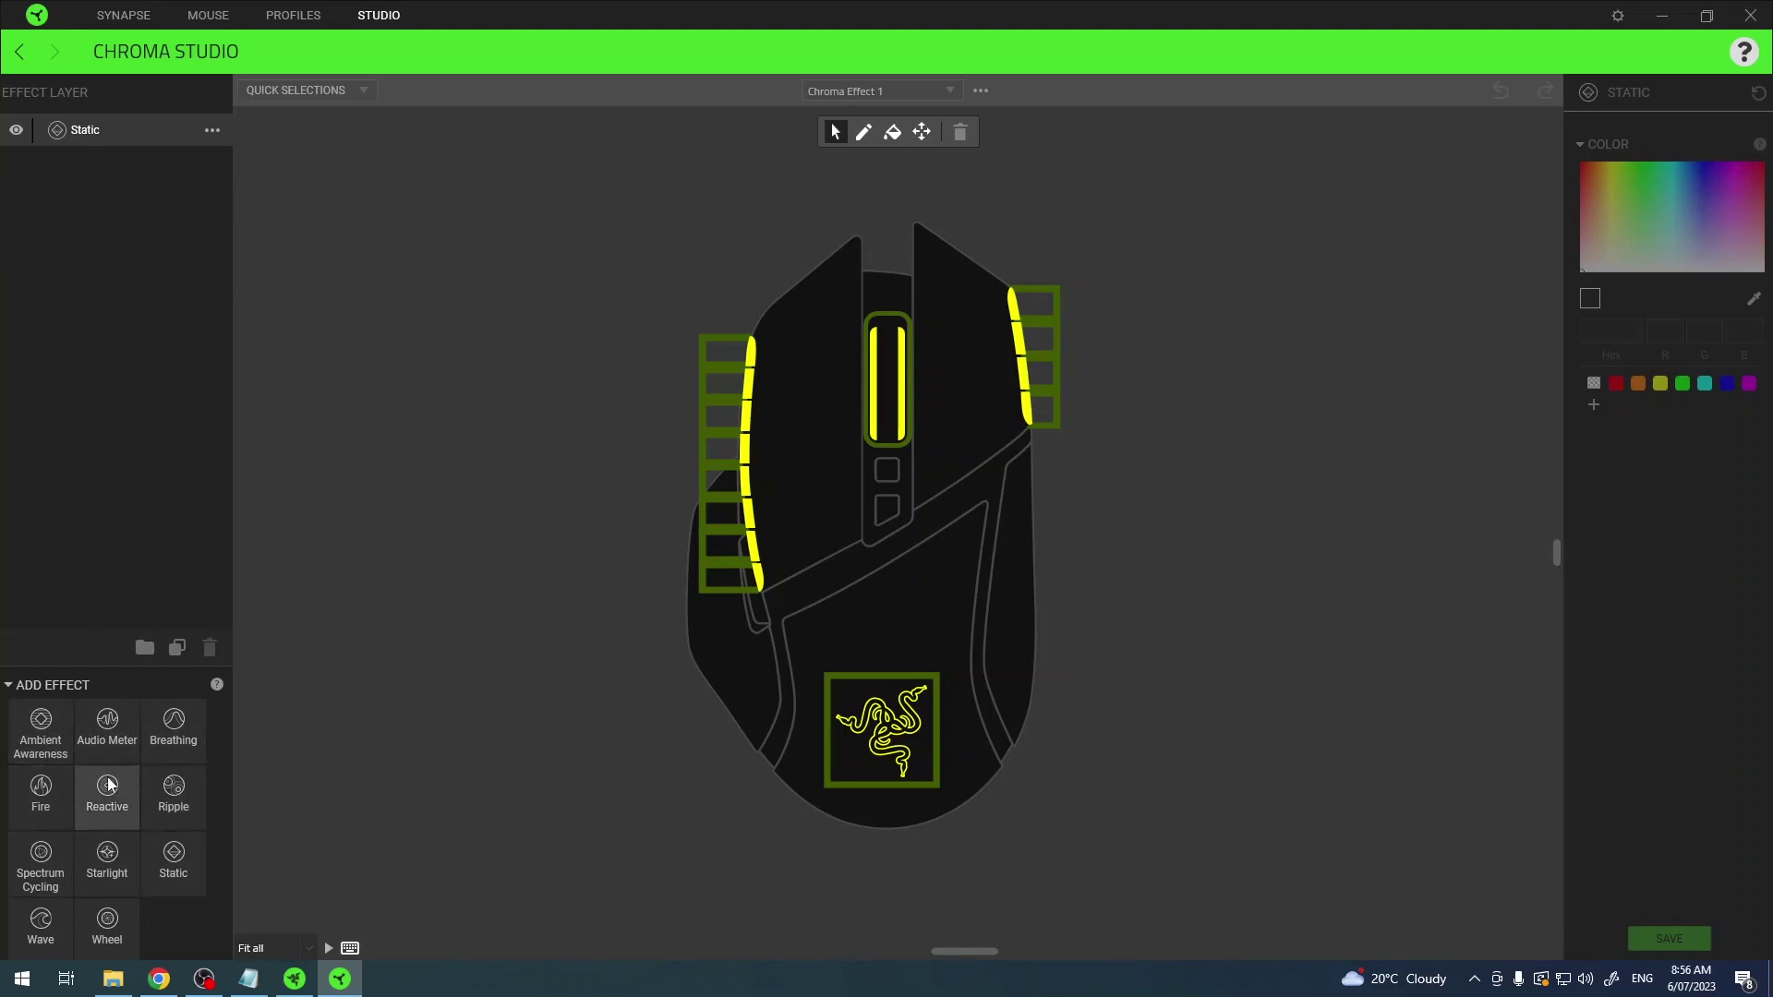
left_click(202, 734)
left_click(89, 166)
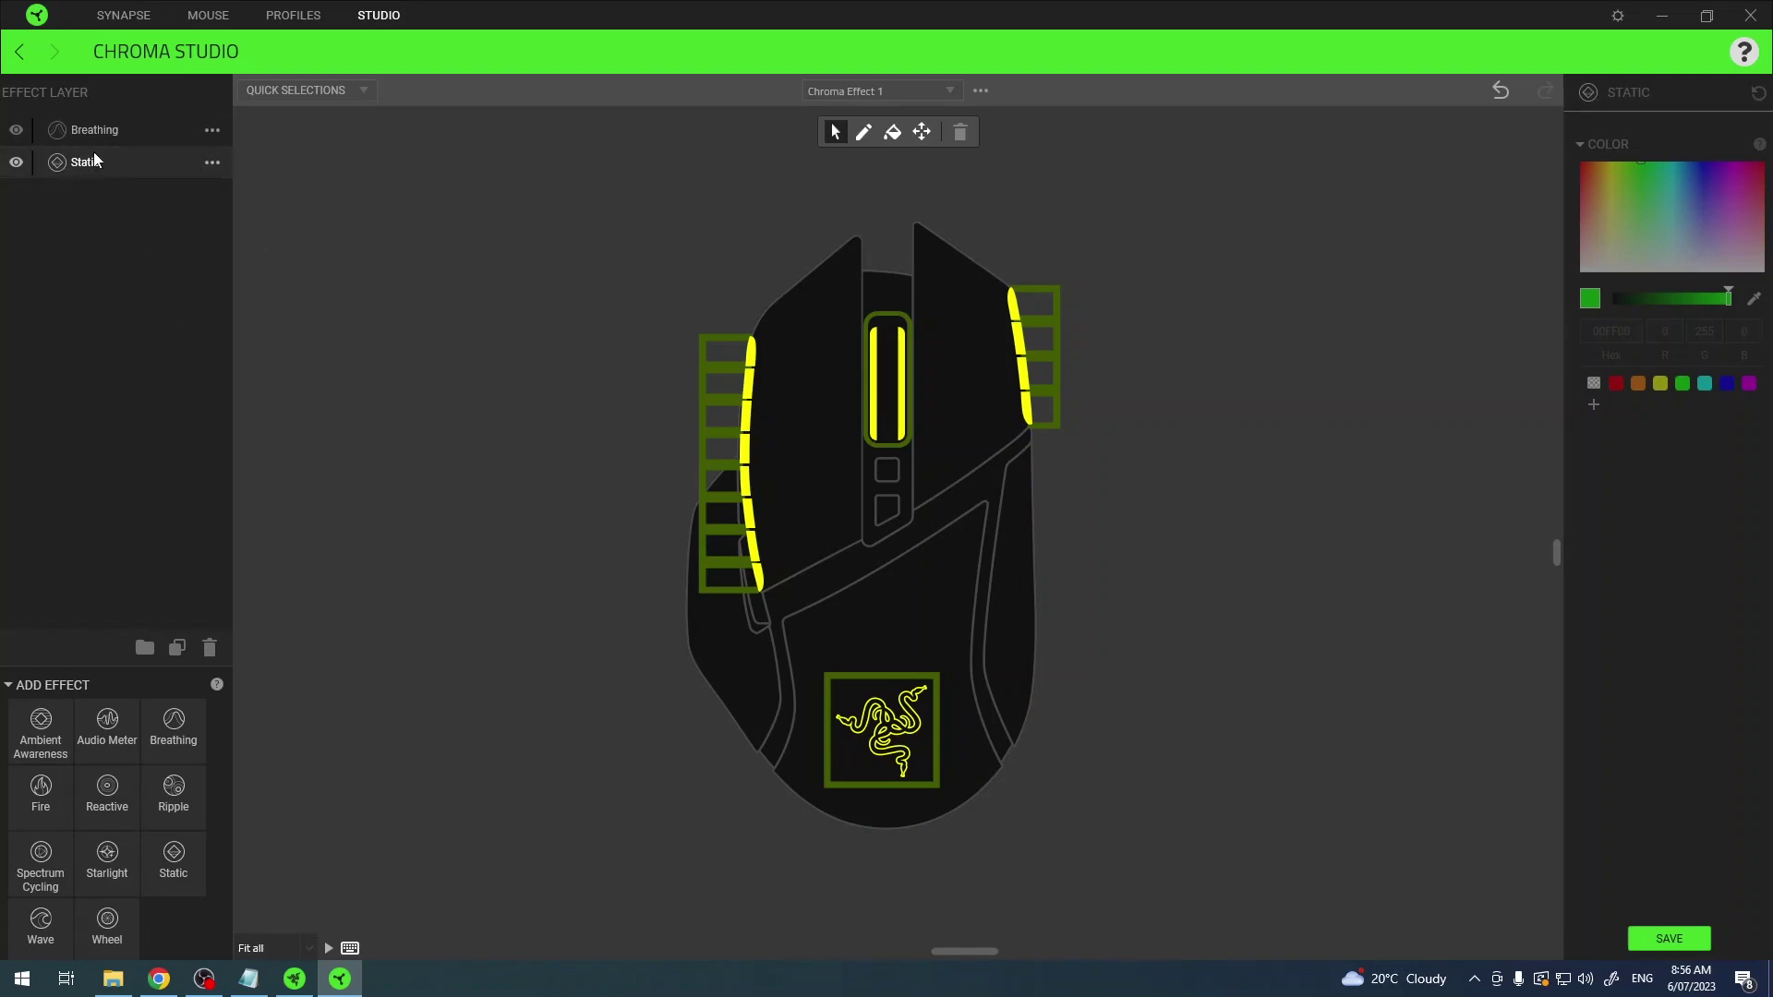
- Color the scroll wheel zone white on the Static layer, leaving other zones yellow
left_click(93, 161)
left_click(882, 387)
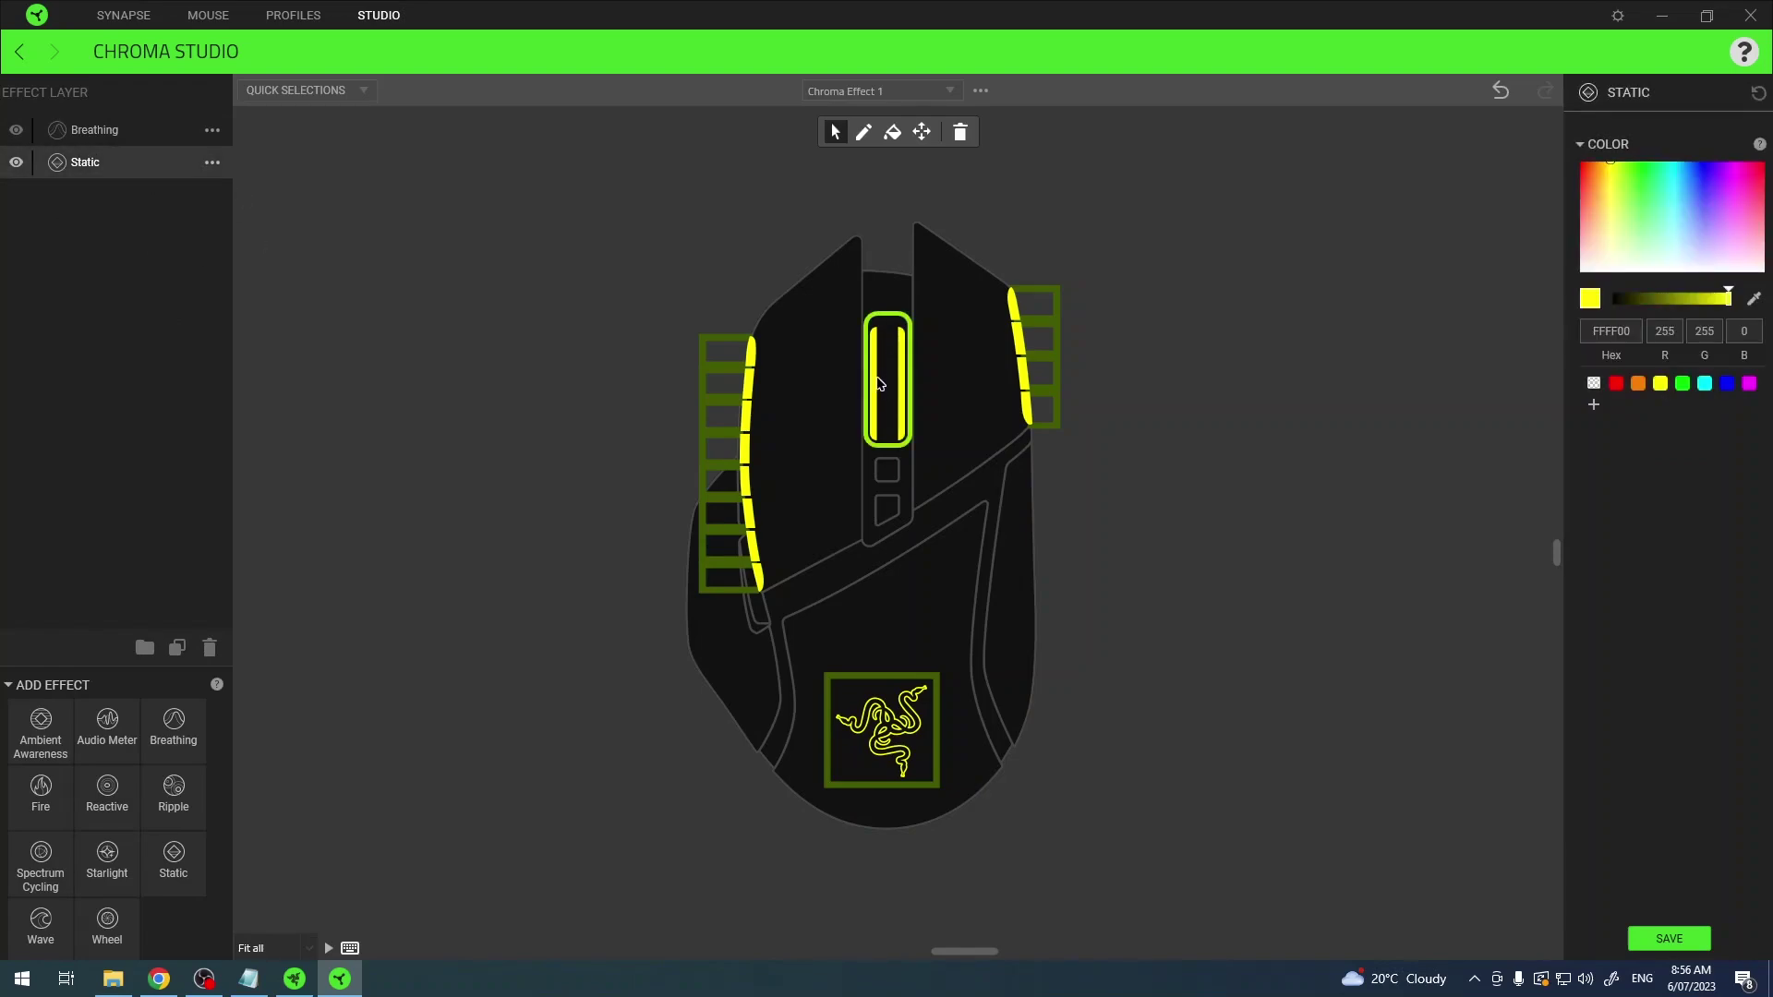
left_click_drag(1661, 240, 1606, 273)
left_click(1206, 457)
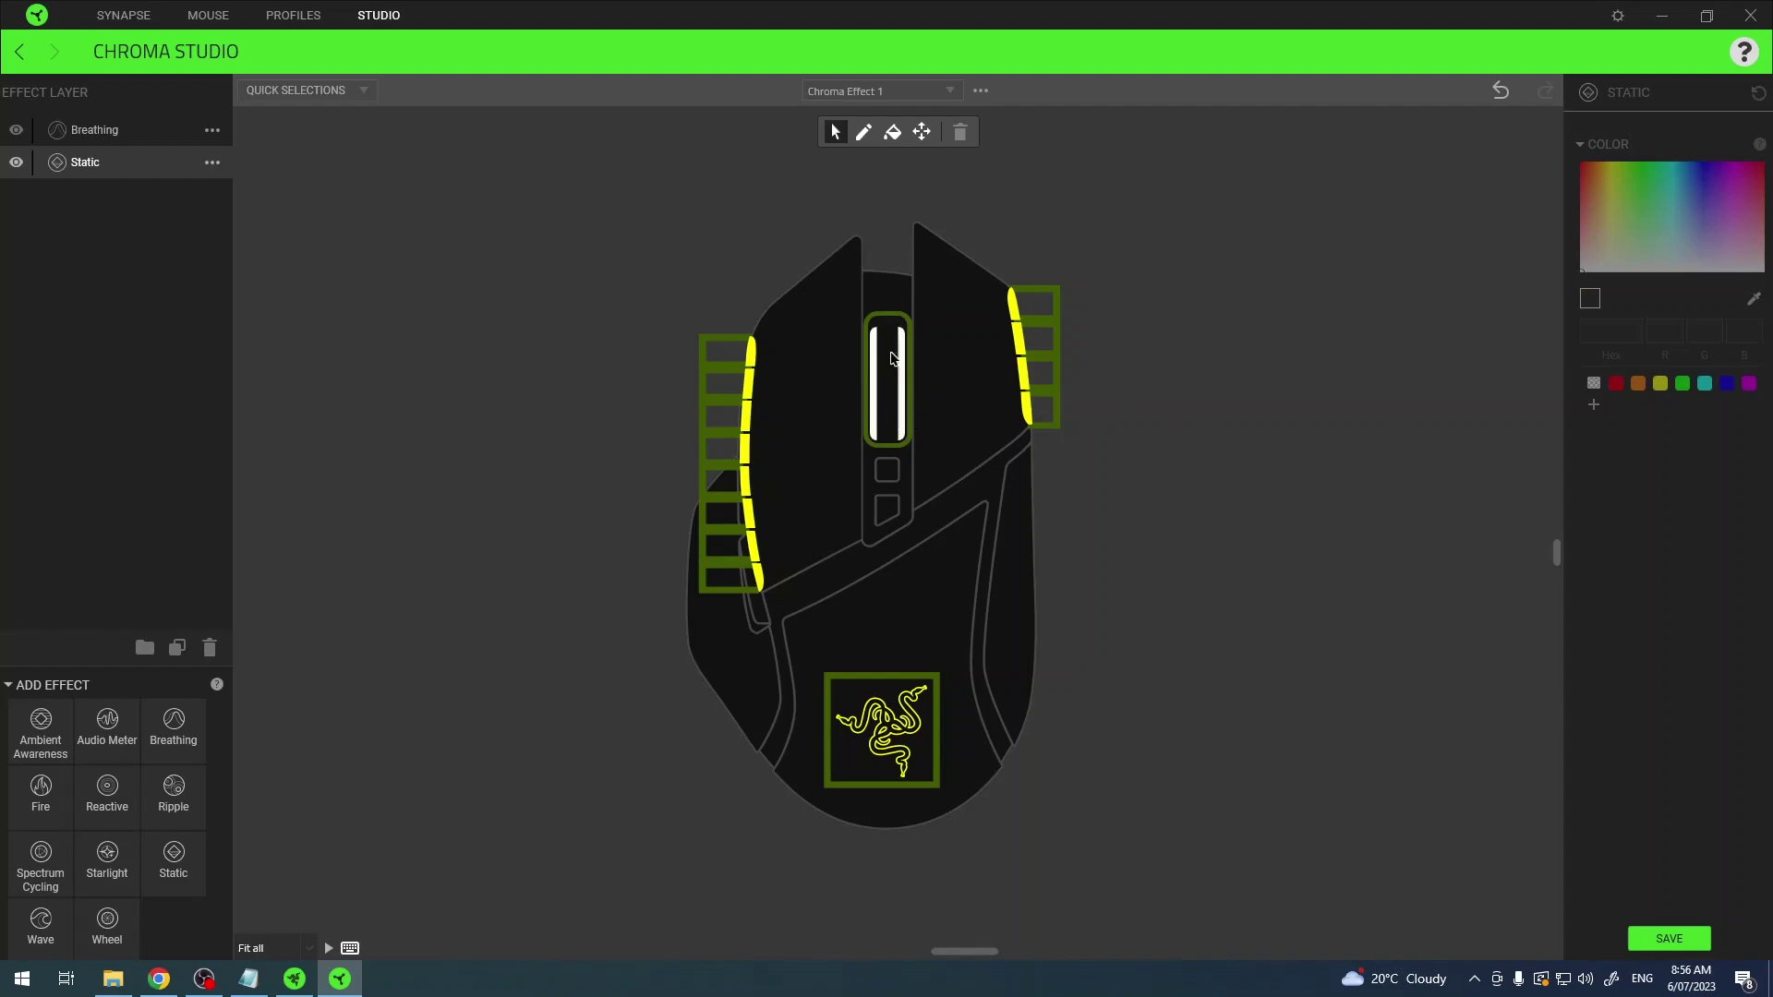
- Switch to the Breathing layer and assign the top left side LED to it
left_click(113, 128)
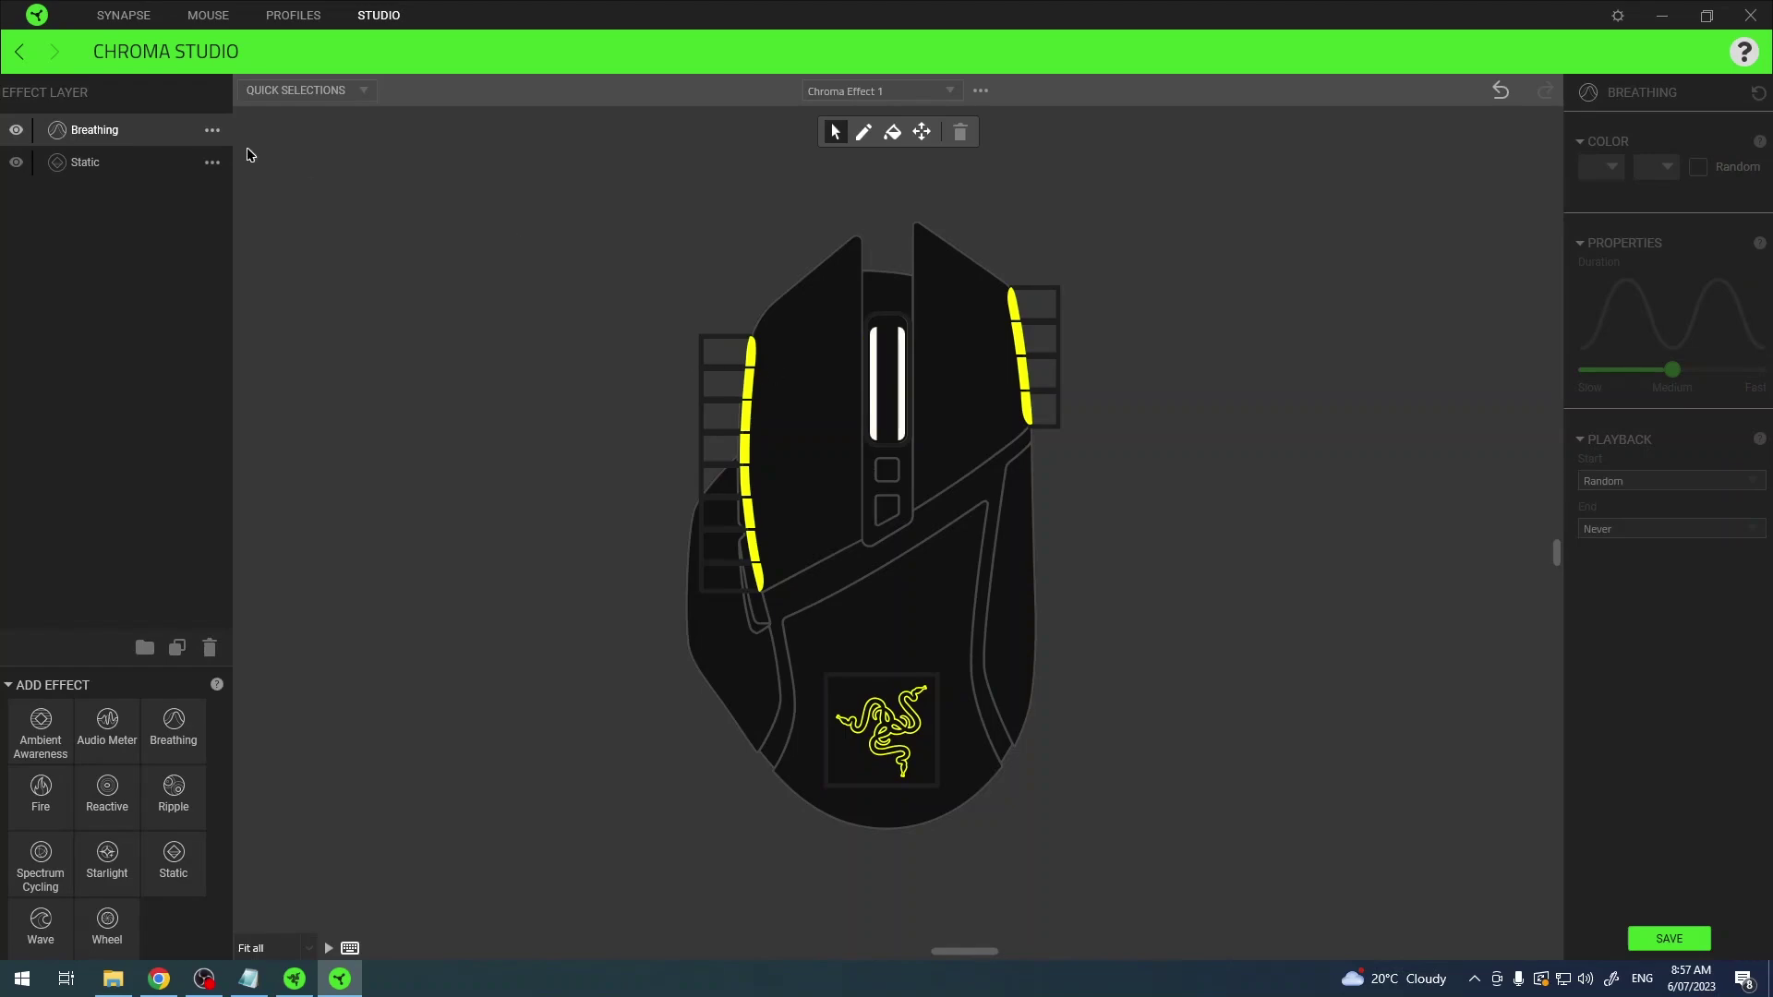
left_click(90, 132)
left_click(743, 368)
left_click(661, 326)
left_click(719, 362)
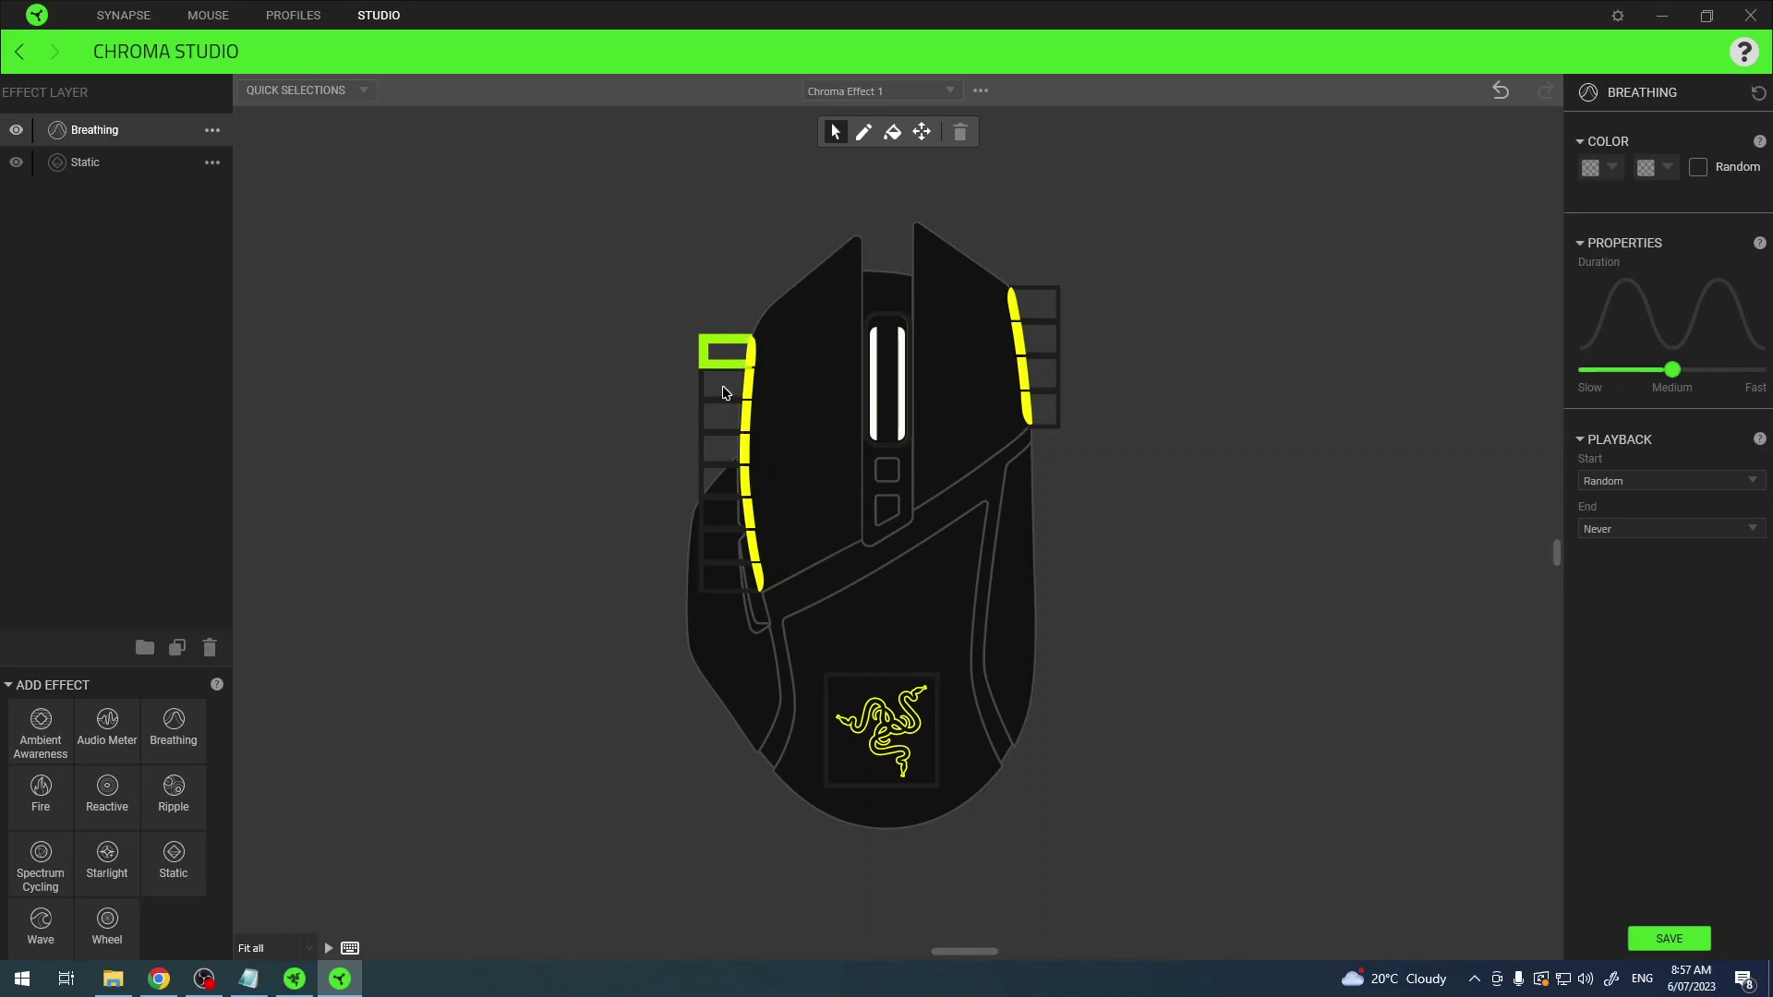
- Assign the remaining left side LEDs to the Breathing layer
left_click(721, 384, "ctrl")
left_click(720, 416, "ctrl")
left_click(719, 448, "ctrl")
left_click(715, 516, "ctrl")
left_click(721, 544, "ctrl")
left_click(720, 576, "ctrl")
- Assign the four right side LEDs and the Razer logo to Breathing
left_click(1036, 302, "ctrl")
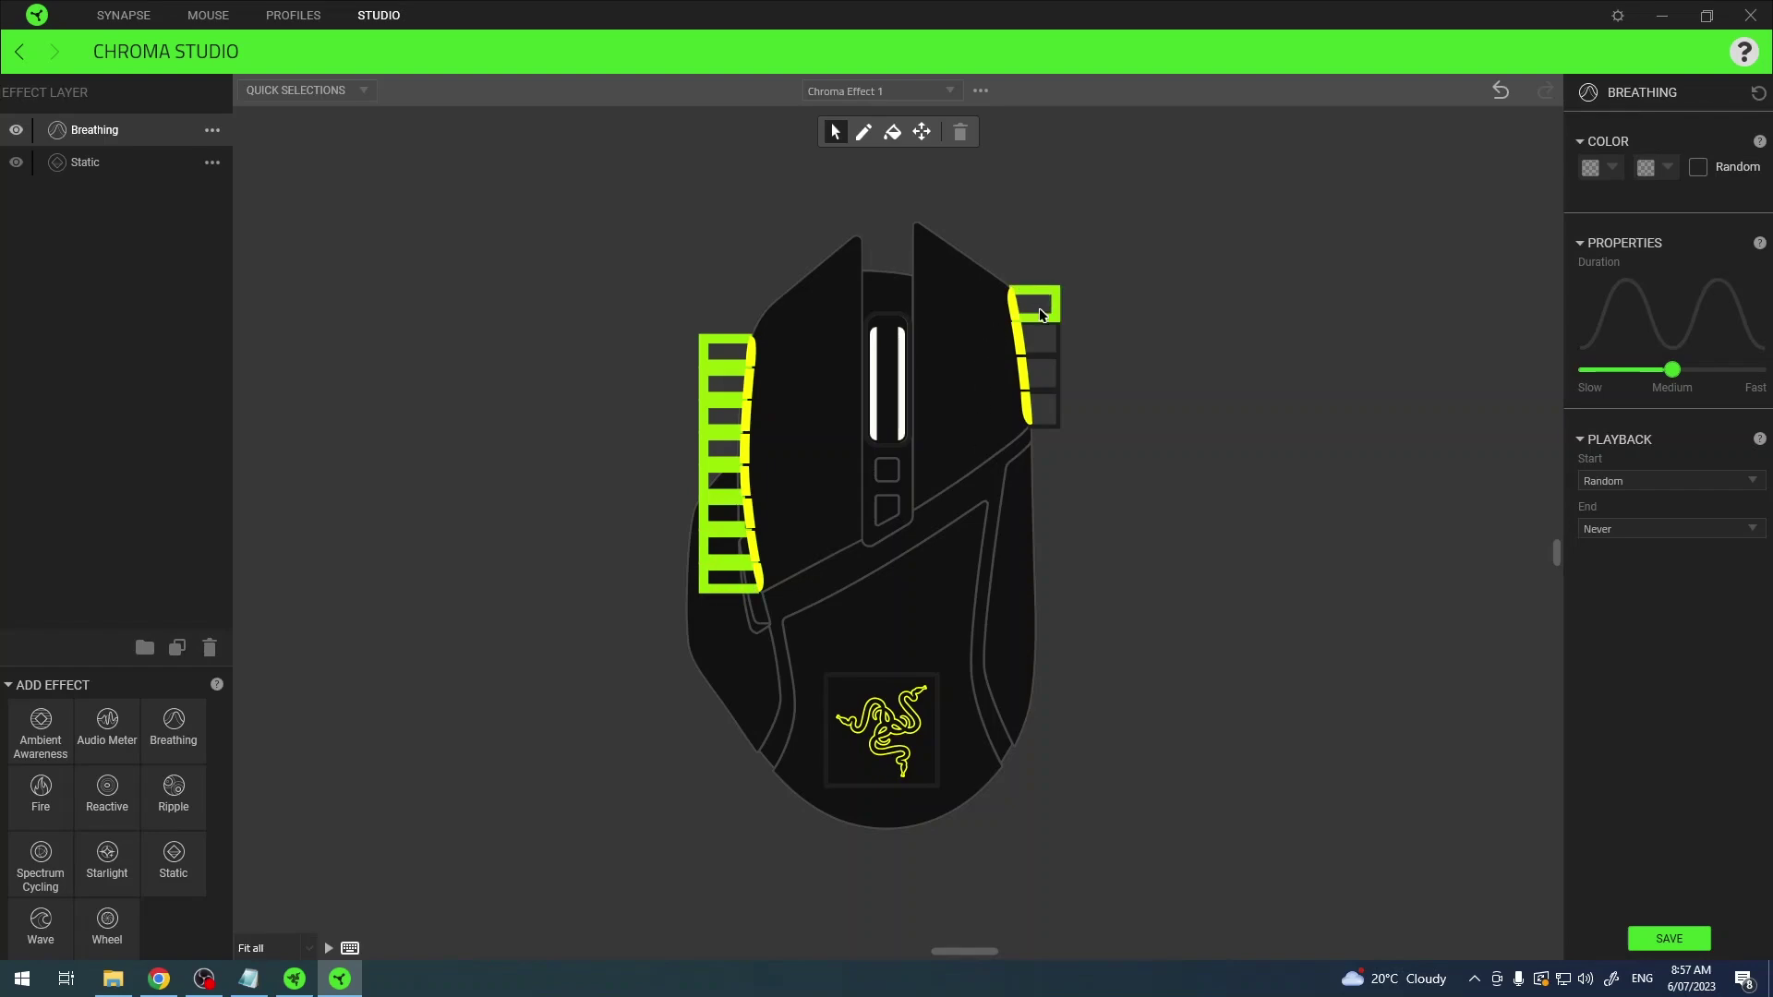
left_click(1036, 337, "ctrl")
left_click(1041, 411, "ctrl")
left_click(1042, 374, "ctrl")
left_click(904, 709, "ctrl")
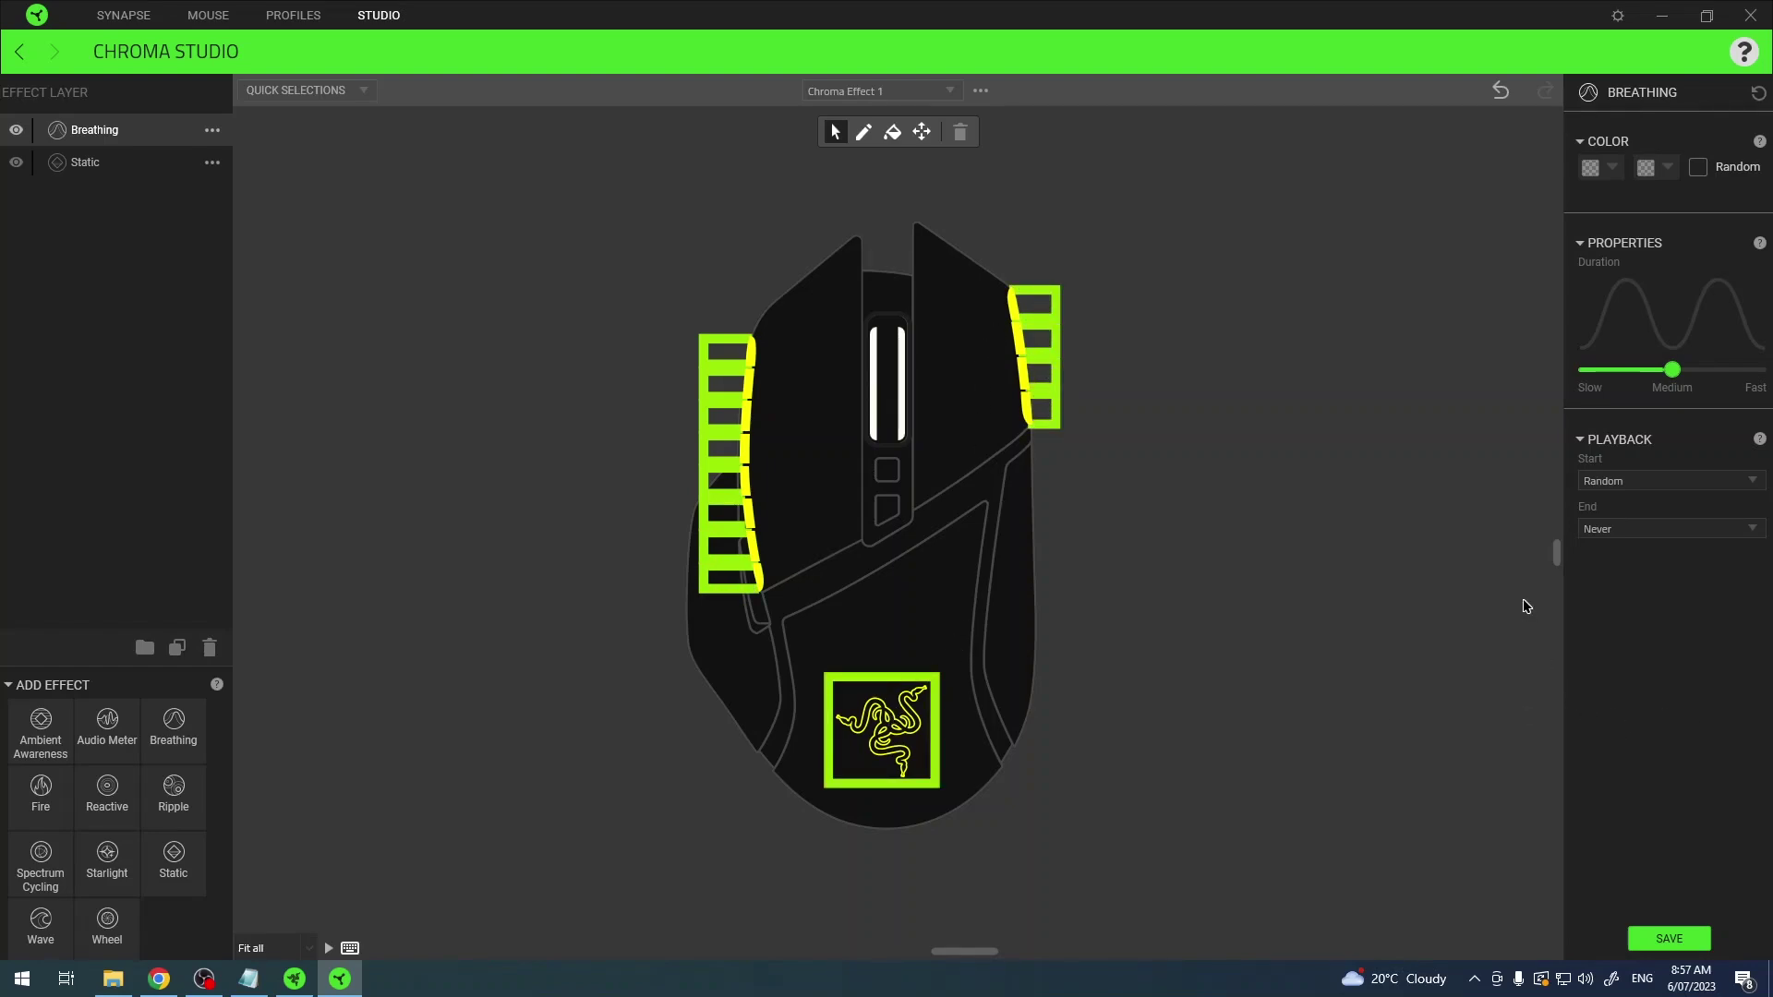
- Set the first breathing color swatch to green and the second to blue
left_click(1604, 173)
left_click(1634, 196)
left_click(1664, 167)
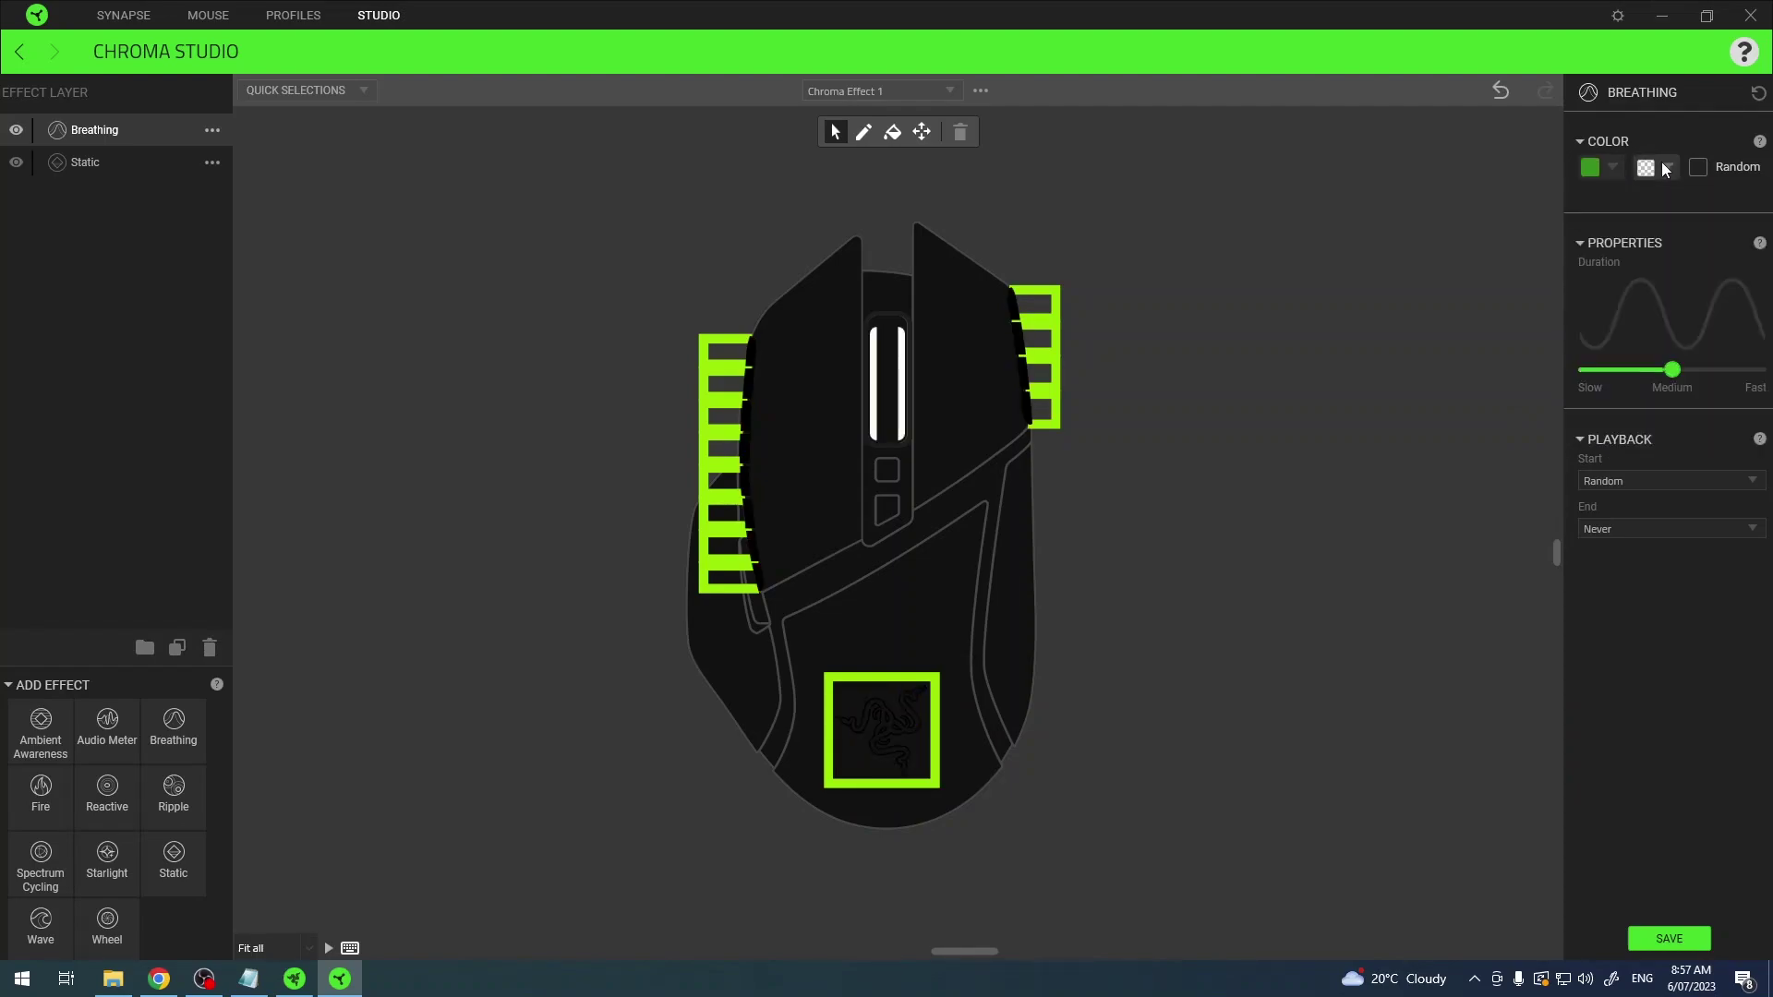
left_click(1696, 185)
left_click(1713, 644)
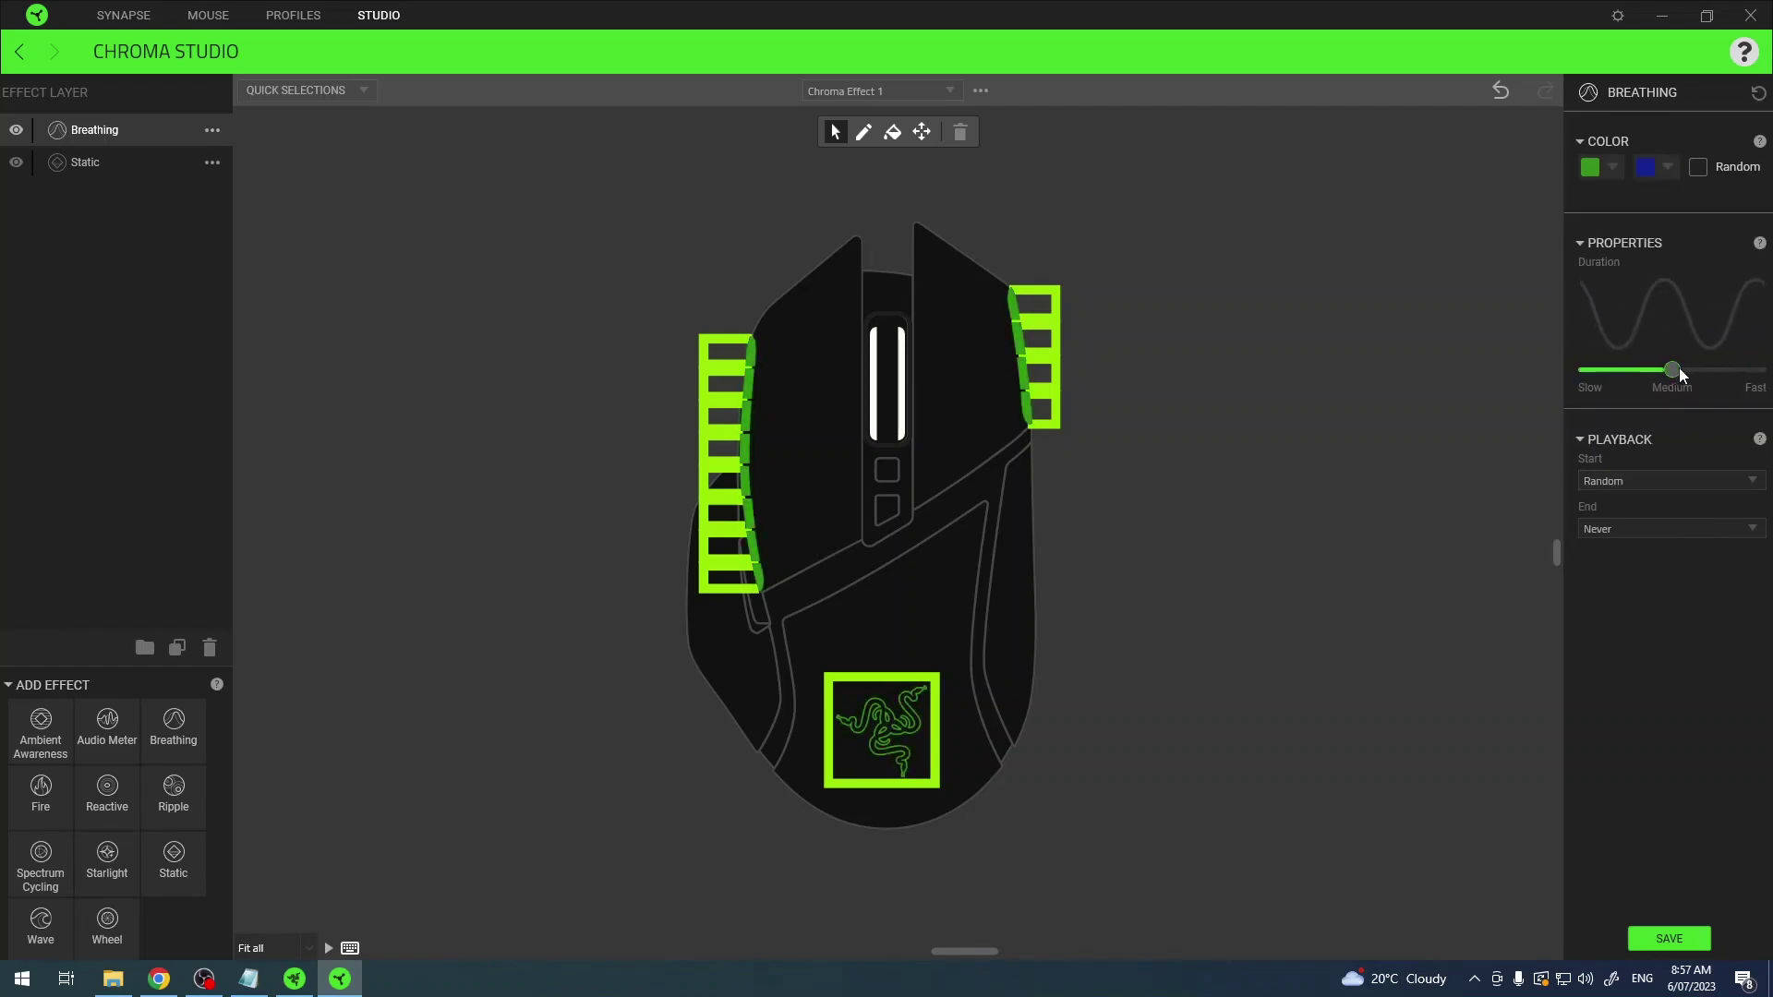
- Drag the Breathing Duration slider all the way to Slow
mouse_move(1673, 370)
left_mouse_down()
mouse_move(1602, 369)
mouse_move(1760, 371)
mouse_move(1551, 375)
mouse_move(1757, 373)
mouse_move(1579, 372)
left_mouse_up()
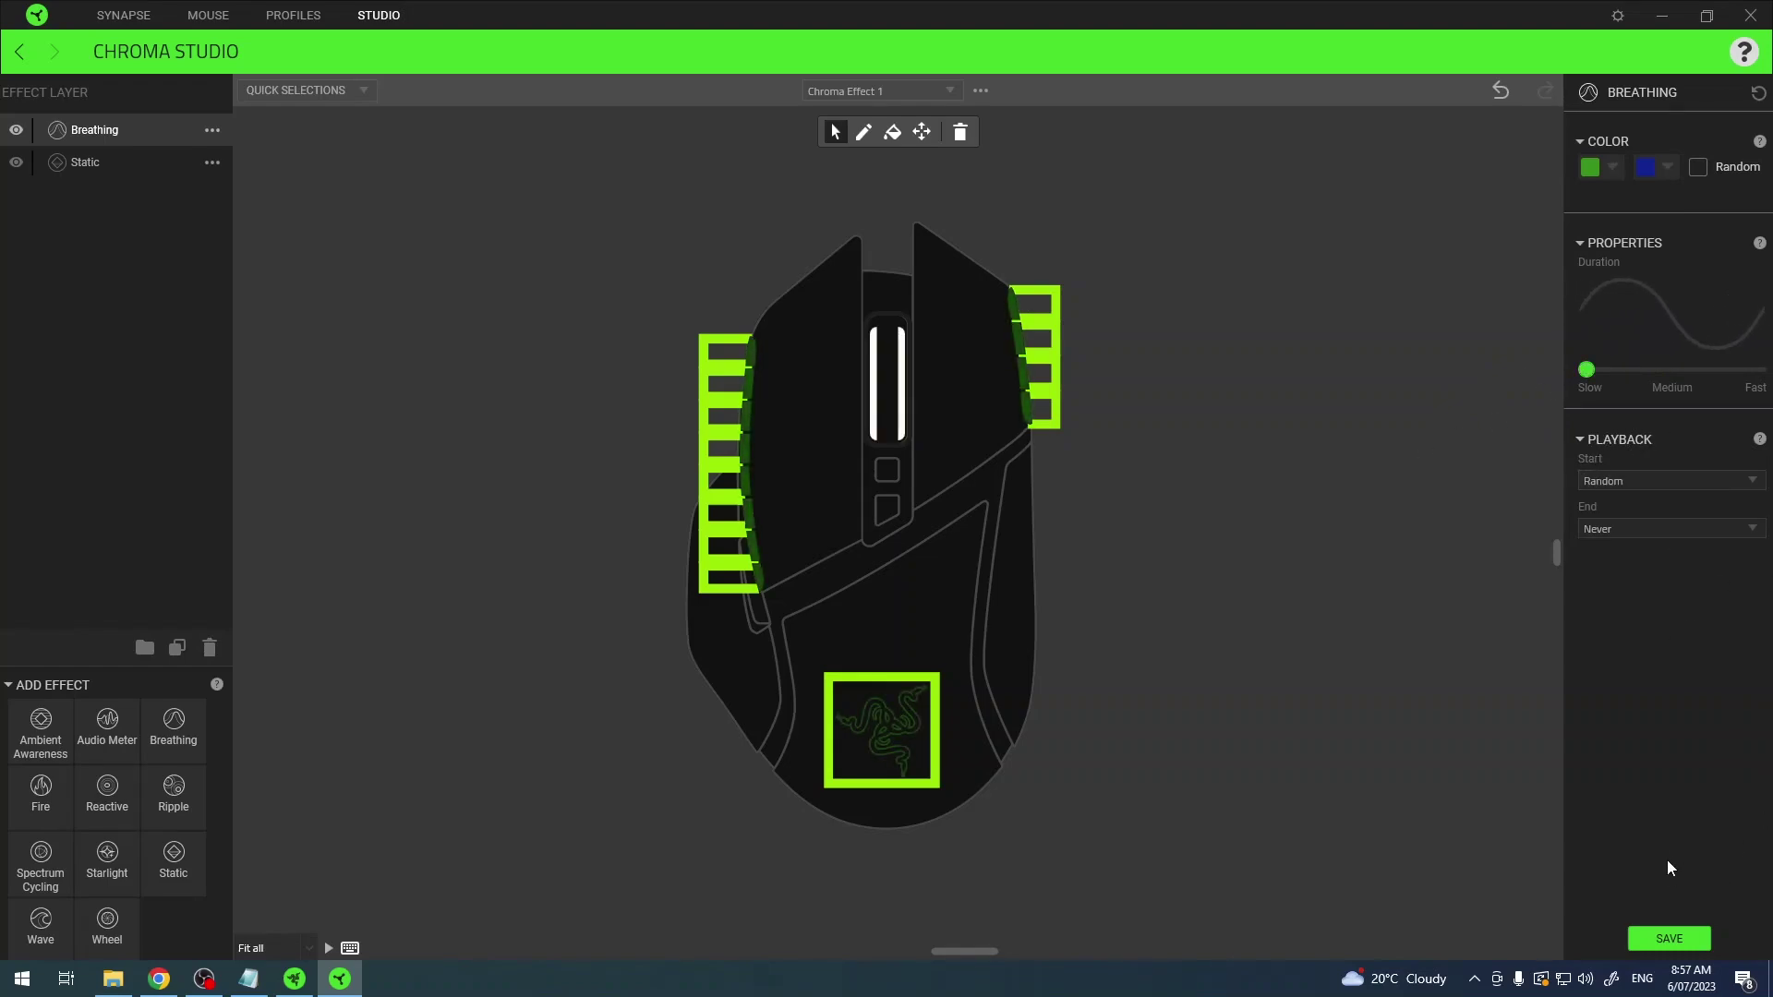
- Save the Chroma effect with the white wheel and green-blue breathing
left_click(1671, 939)
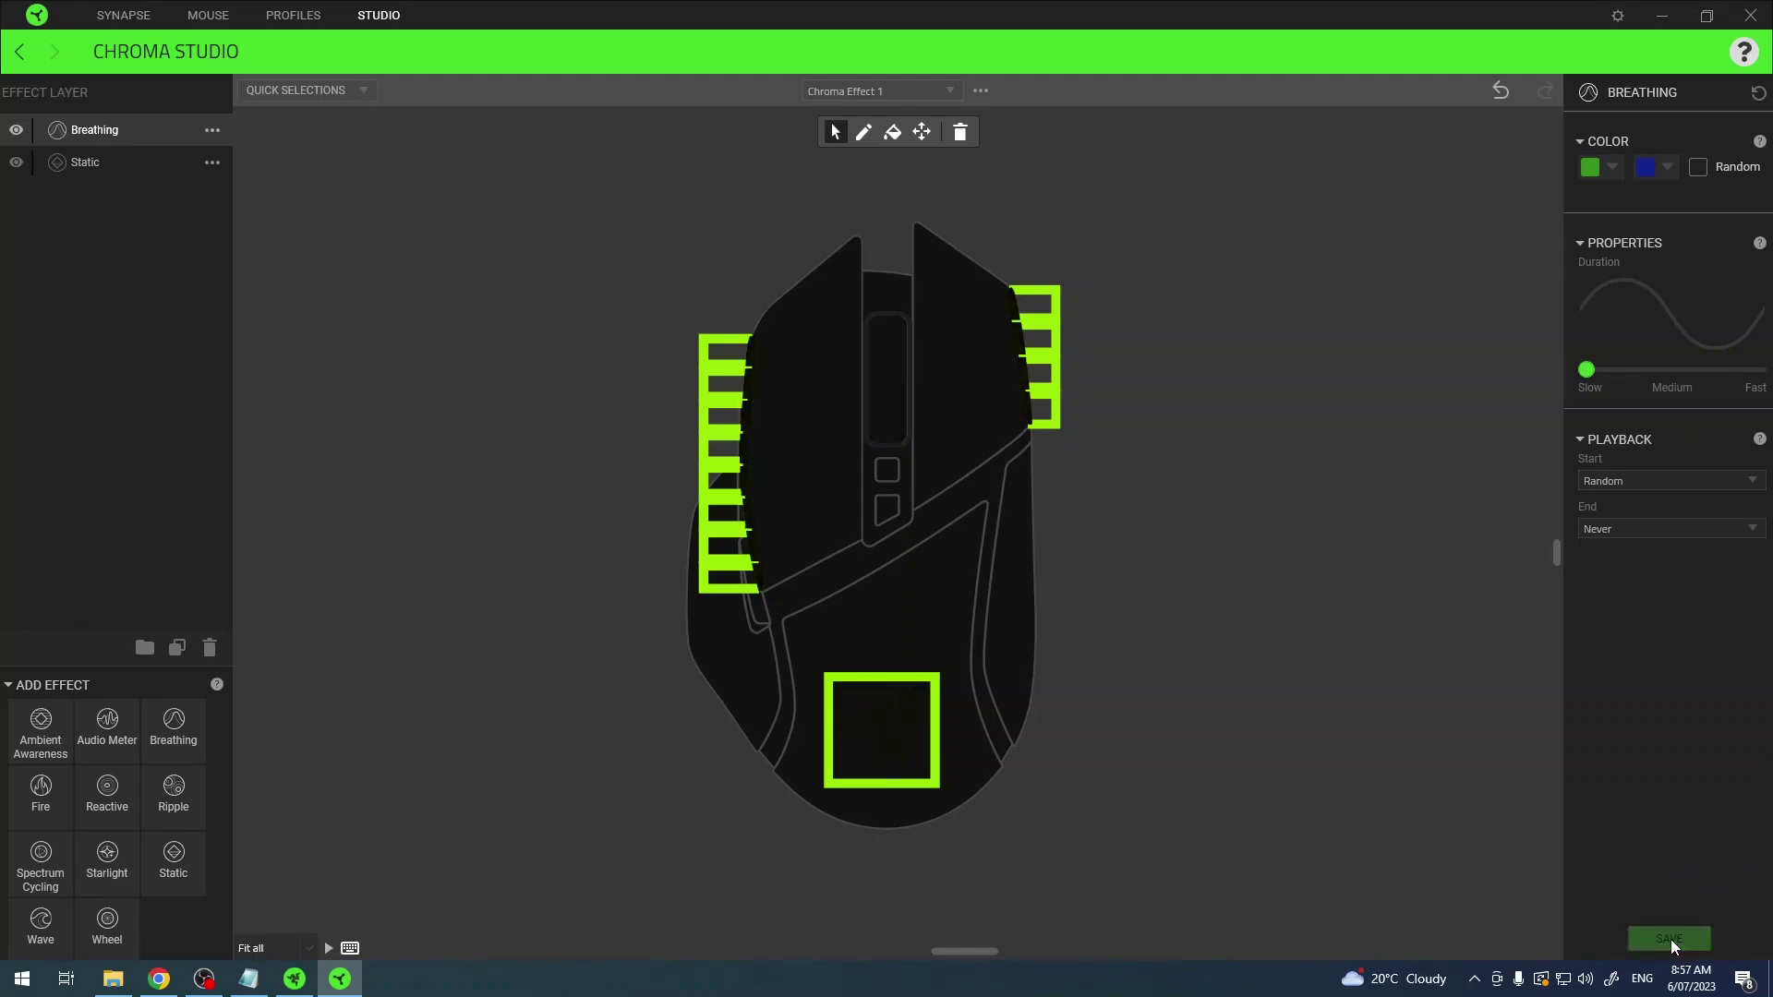